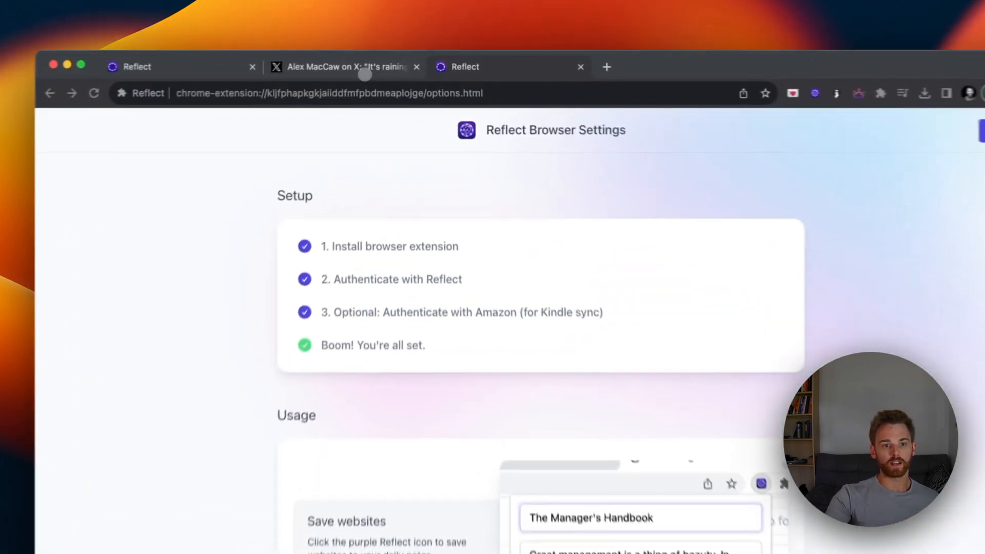
Step: Bookmark the main AI papers post on X, then view it under Tweets in Reflect's September 4th note
click(393, 59)
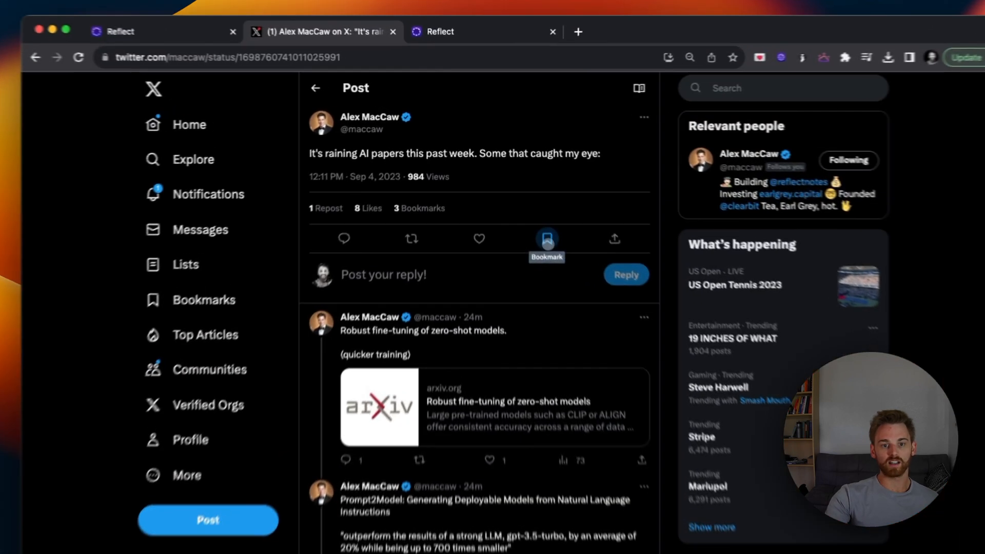
click(512, 175)
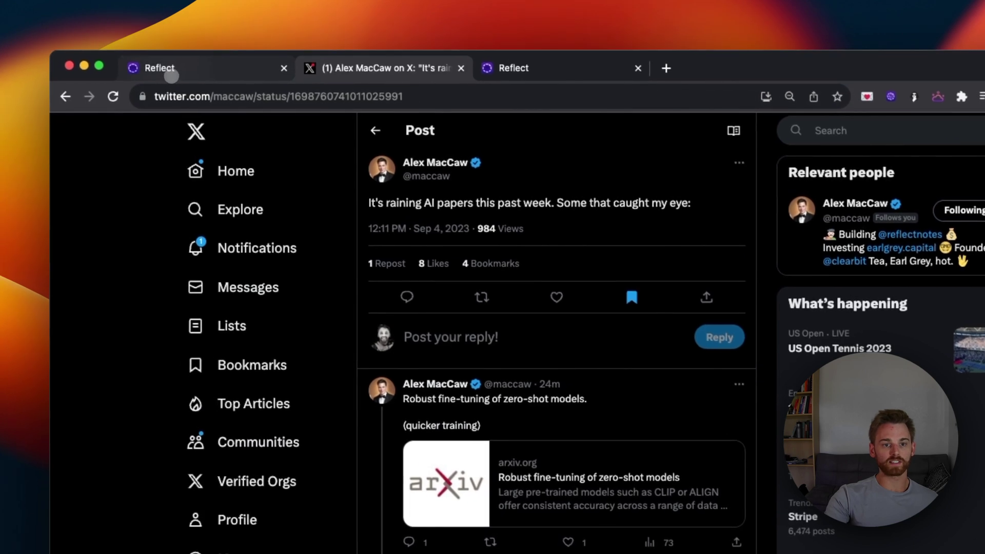
click(170, 75)
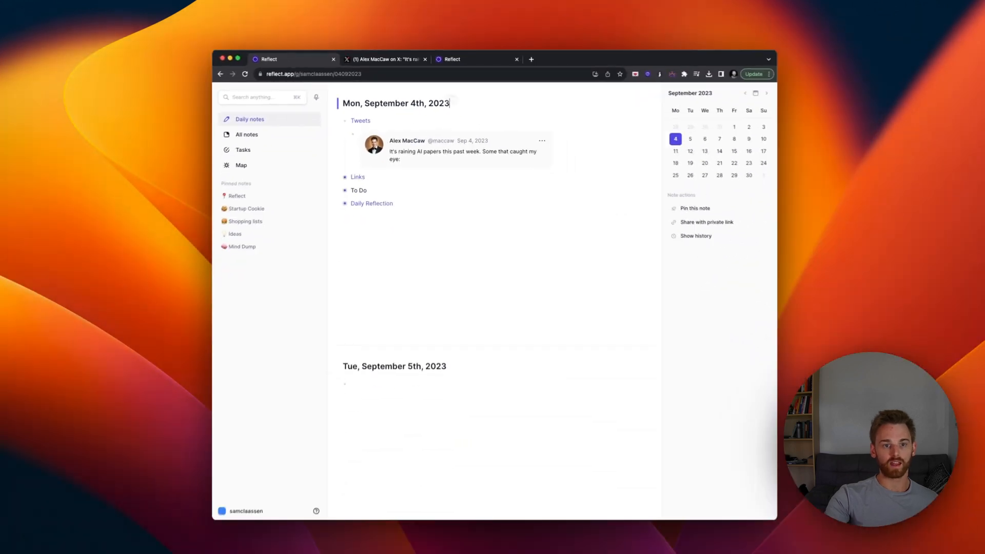
Step: Bookmark the Prompt2Model and RLAIF tweets via their share menus, then view all three in Reflect's note
click(384, 60)
scroll(496, 263, down, 3)
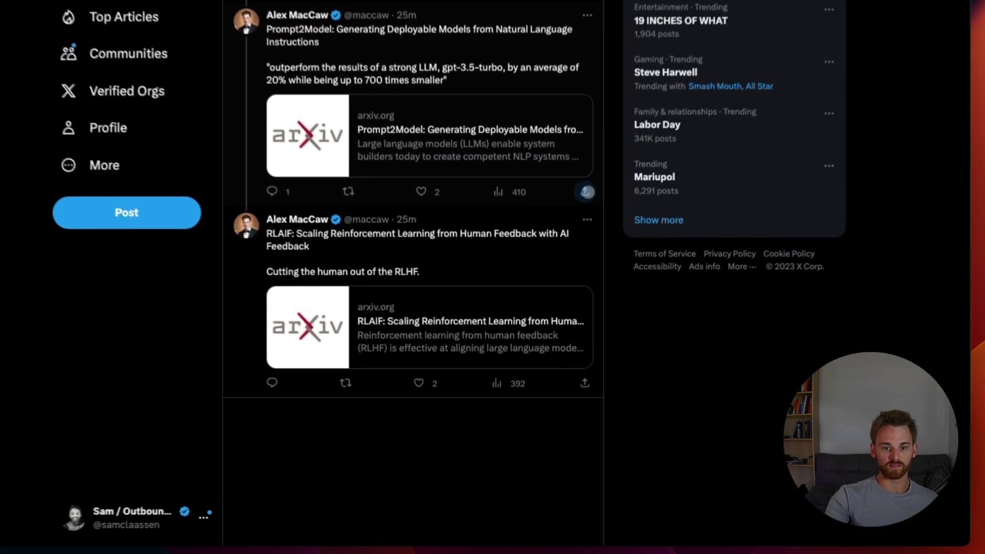
click(587, 182)
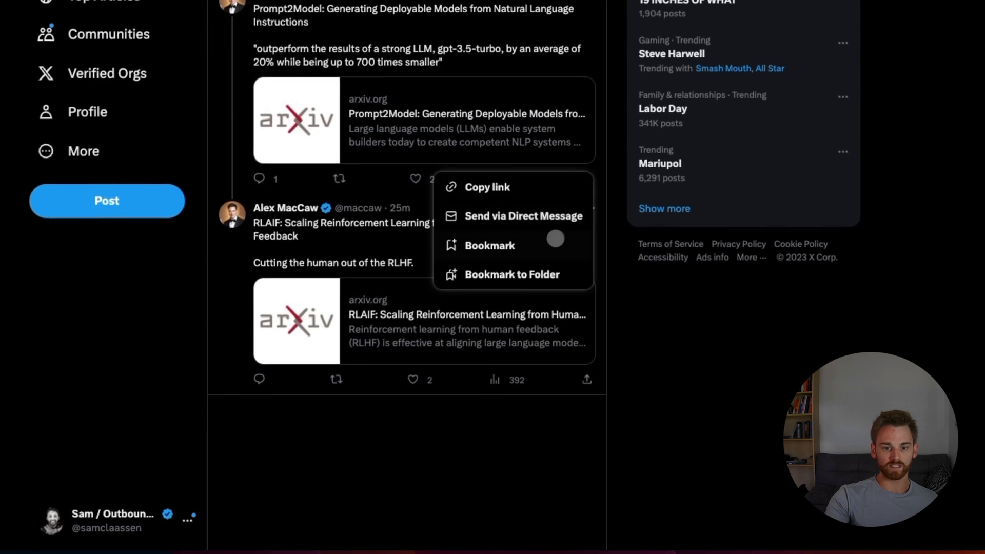
click(544, 246)
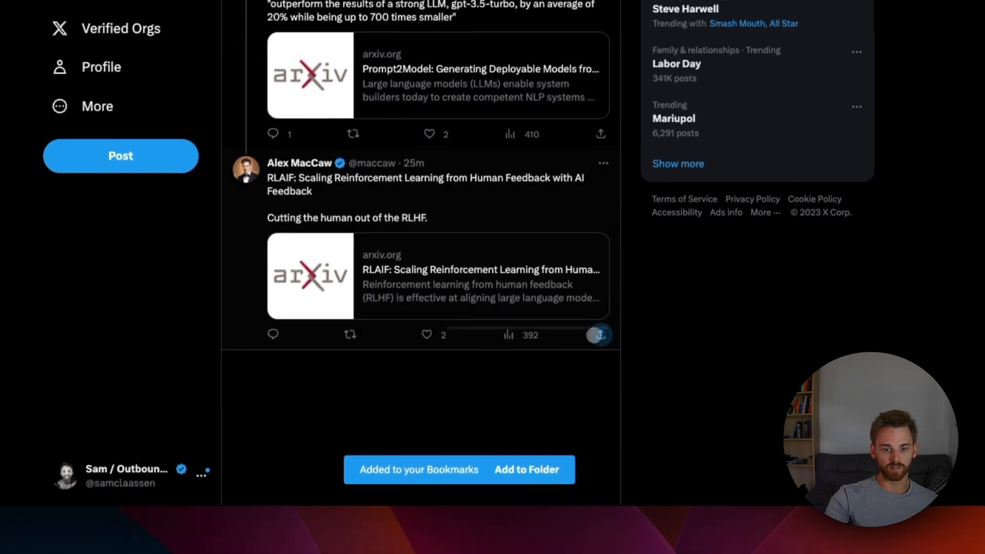
click(586, 380)
click(532, 395)
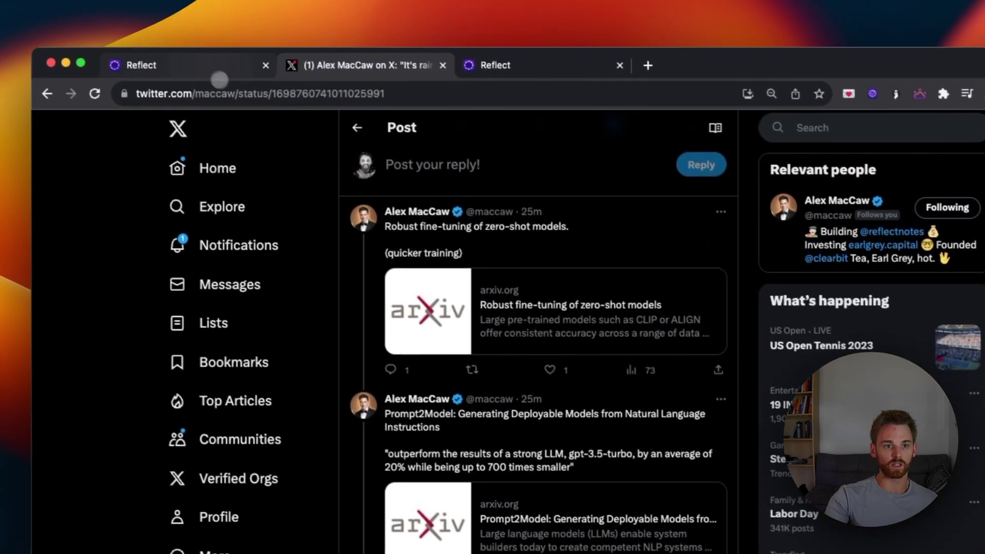
click(185, 40)
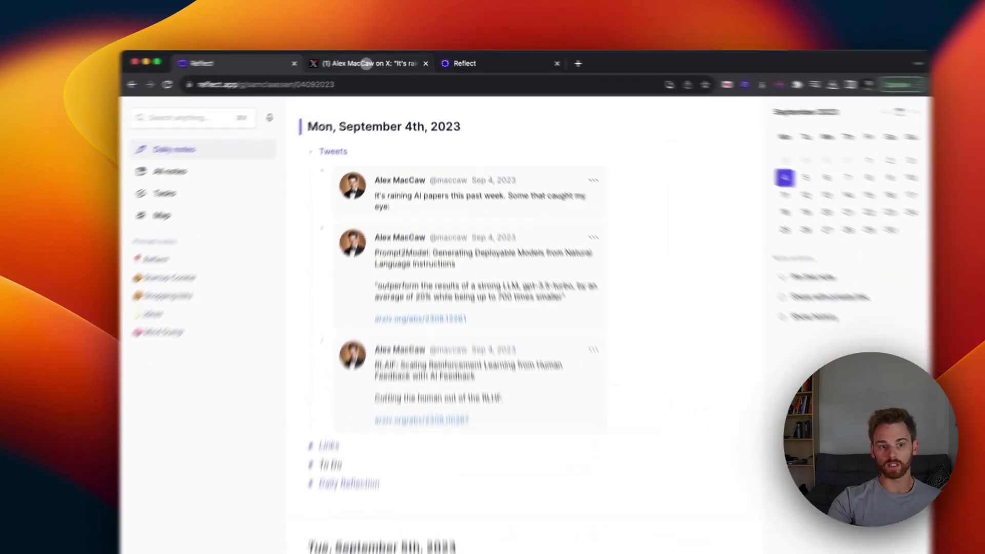
Step: Return to the Reflect extension settings showing bookmarked tweets saved to the default graph
click(385, 58)
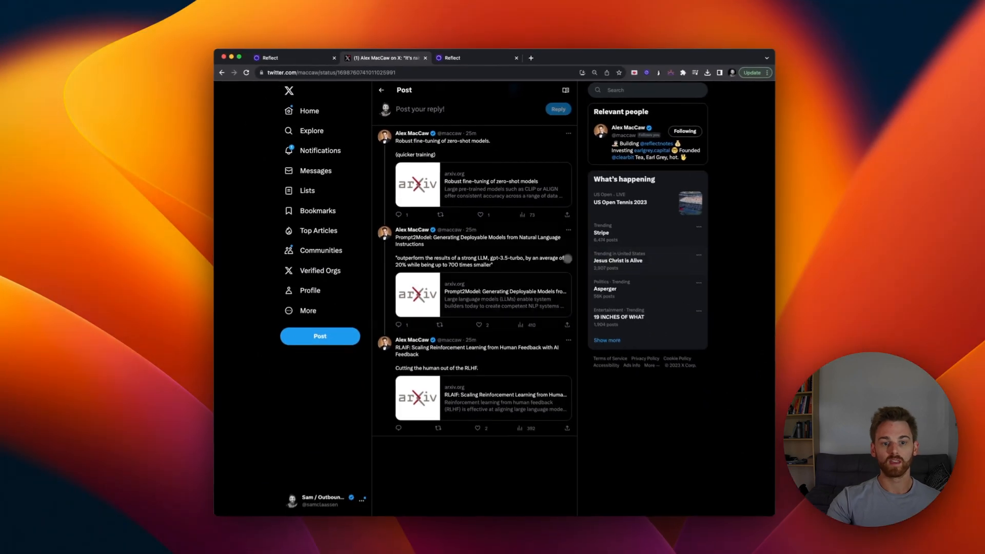
scroll(569, 259, up, 3)
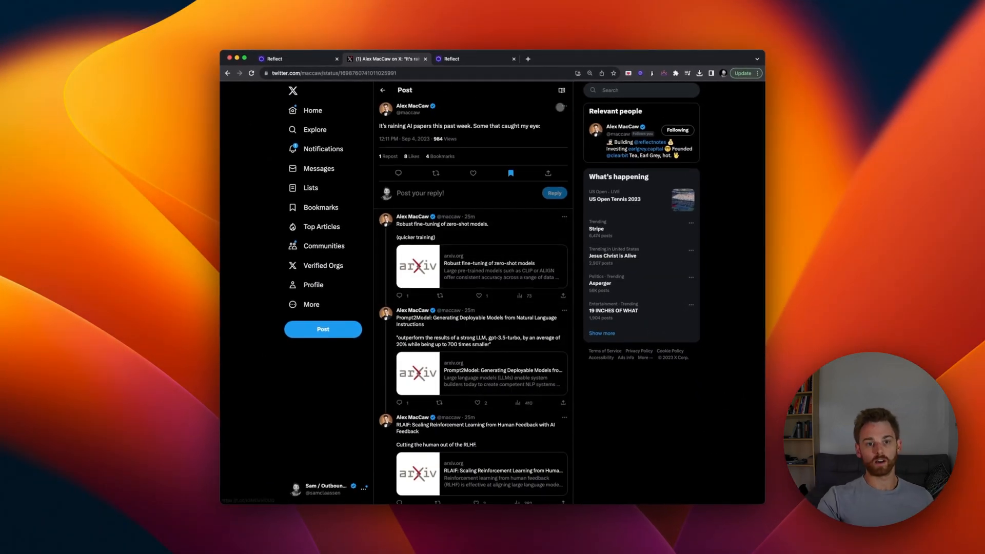
click(462, 58)
scroll(462, 385, down, 5)
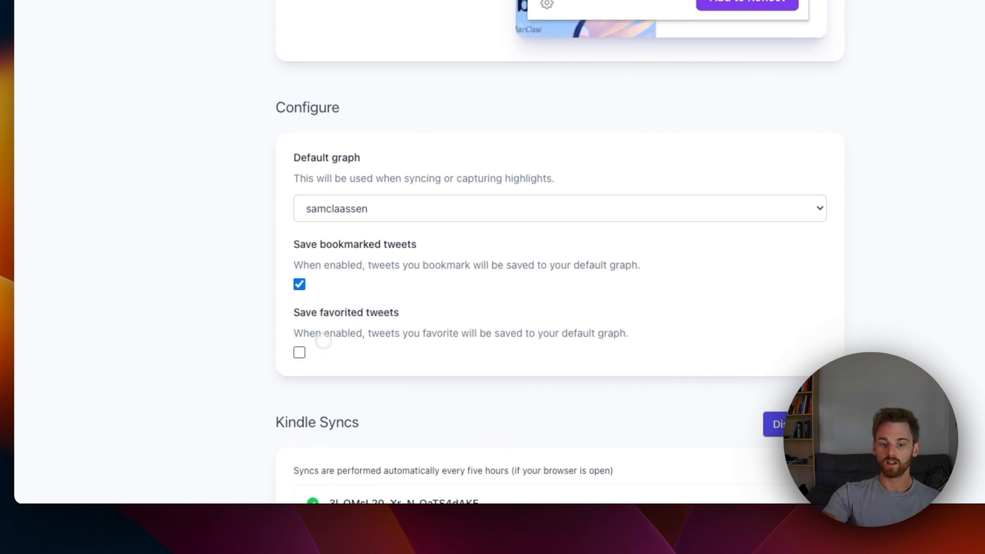
click(300, 352)
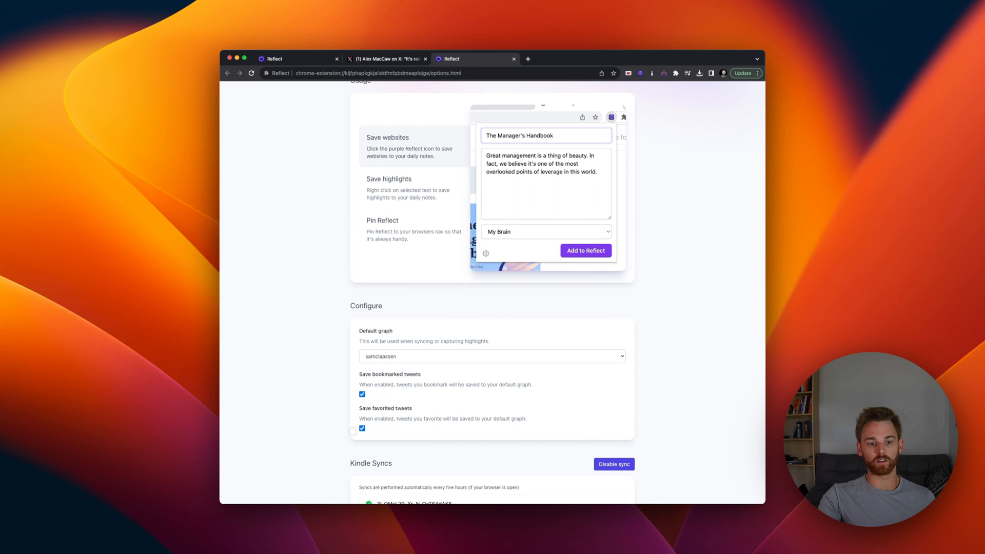
click(362, 428)
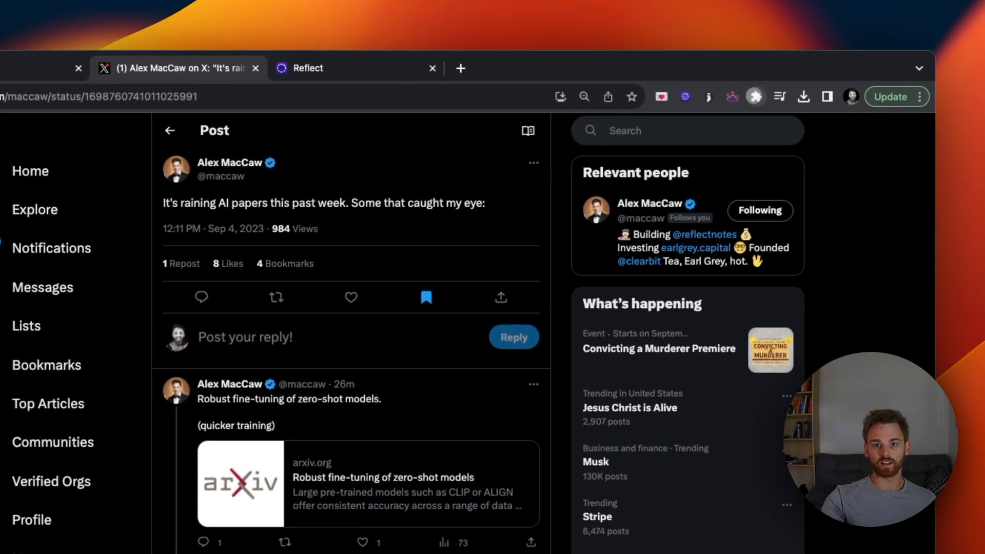
Step: Show Chrome's installed extensions list (1Password, AdBlock, Apollo.io)
click(757, 93)
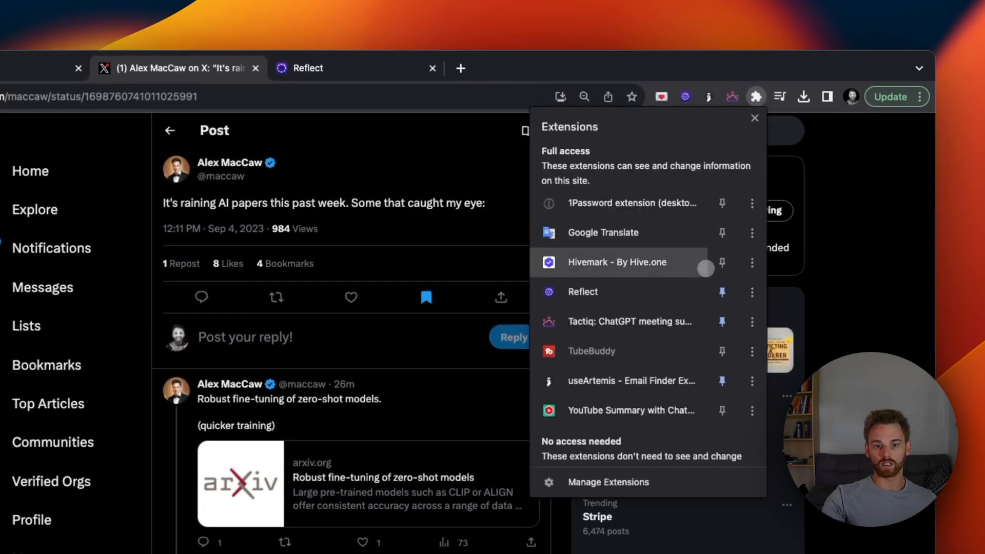
scroll(699, 277, down, 3)
scroll(668, 246, down, 2)
scroll(668, 246, down, 2)
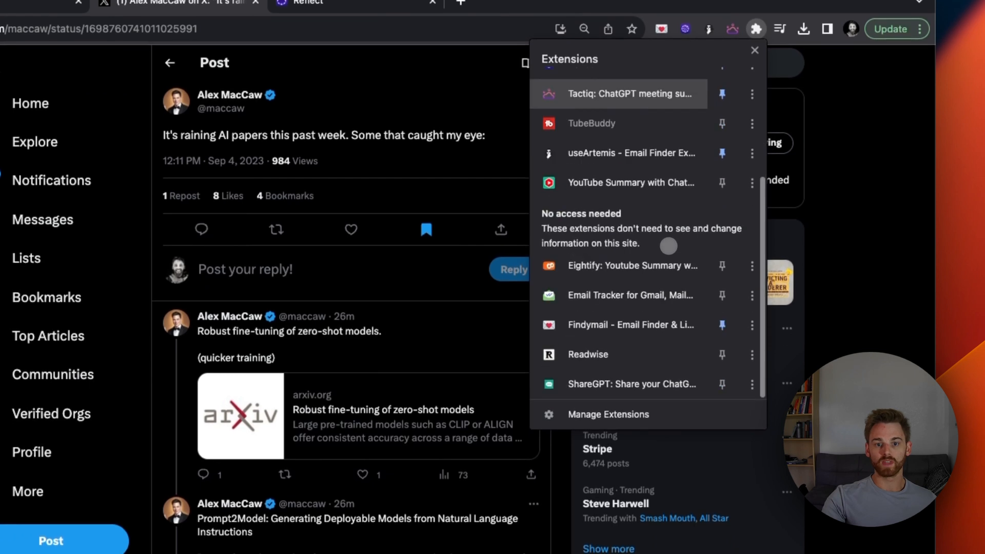
scroll(669, 247, up, 5)
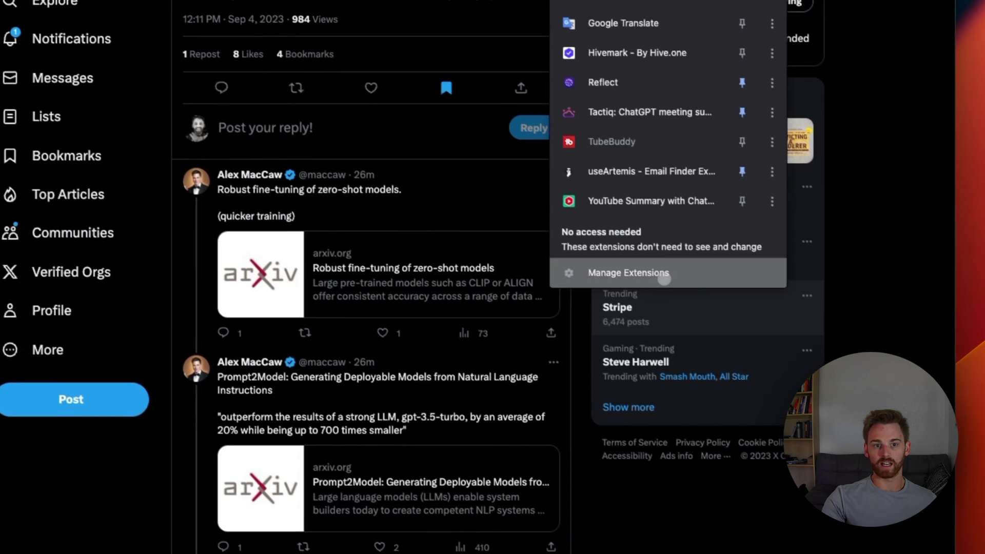
Step: Reopen Reflect's browser settings page via the extension's three-dot menu Options from the X tab
click(658, 269)
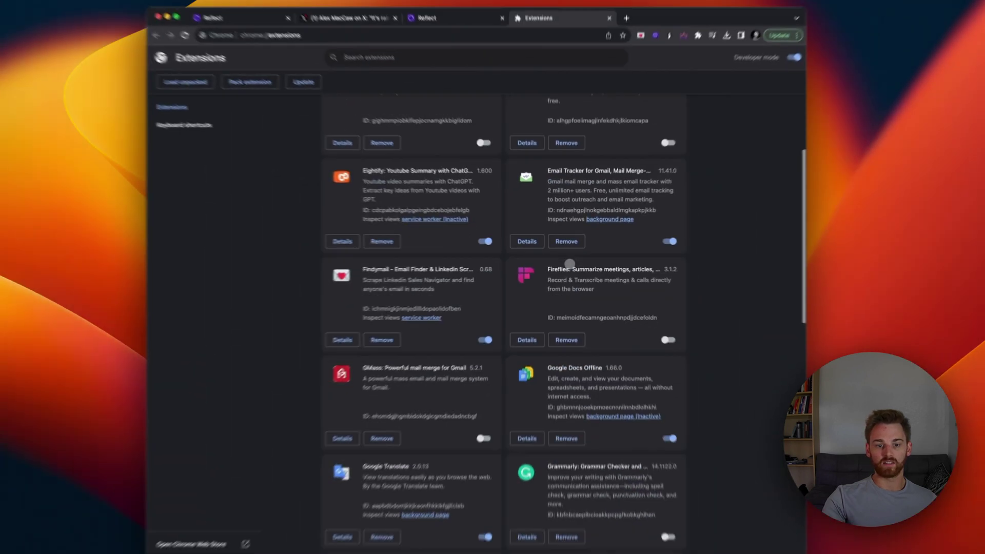
scroll(569, 263, down, 5)
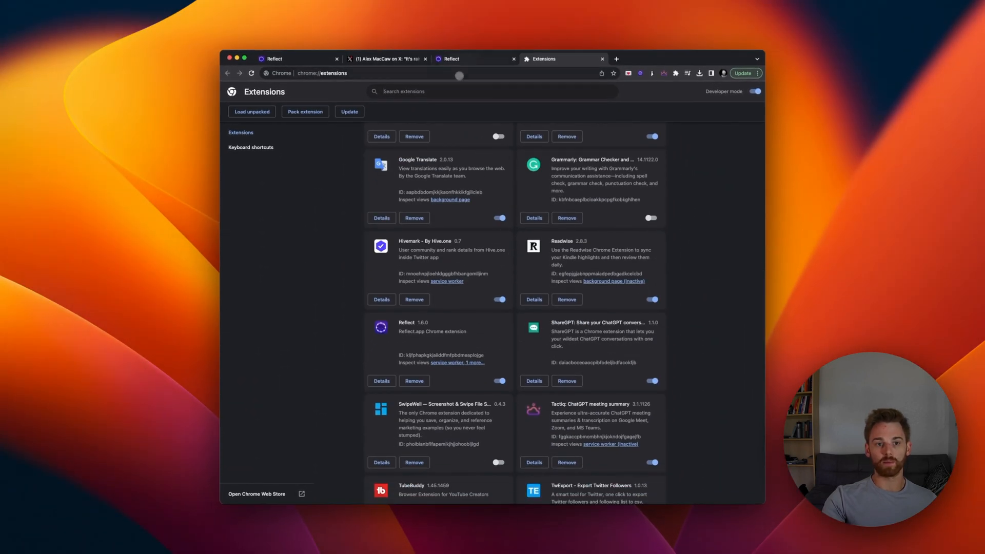
click(462, 61)
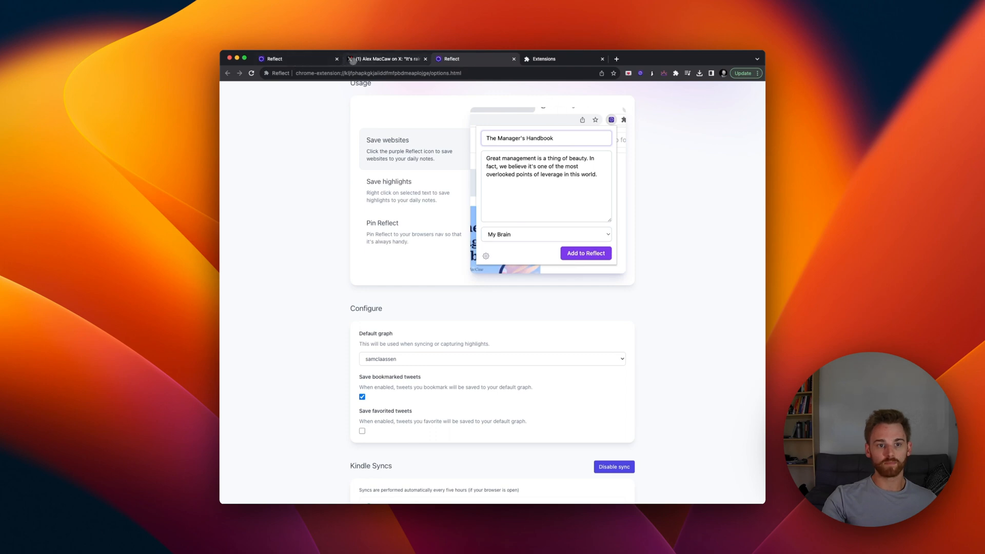
click(350, 60)
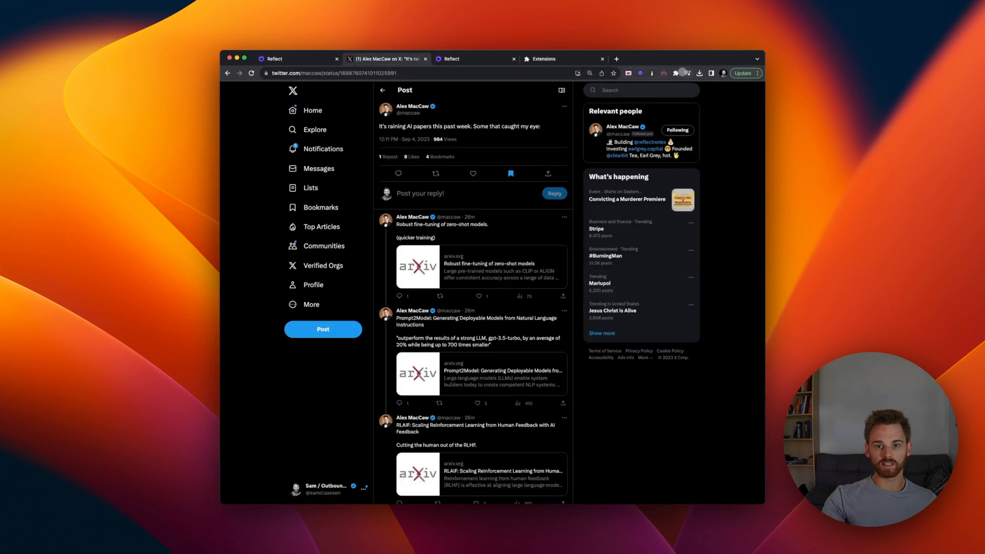
click(678, 73)
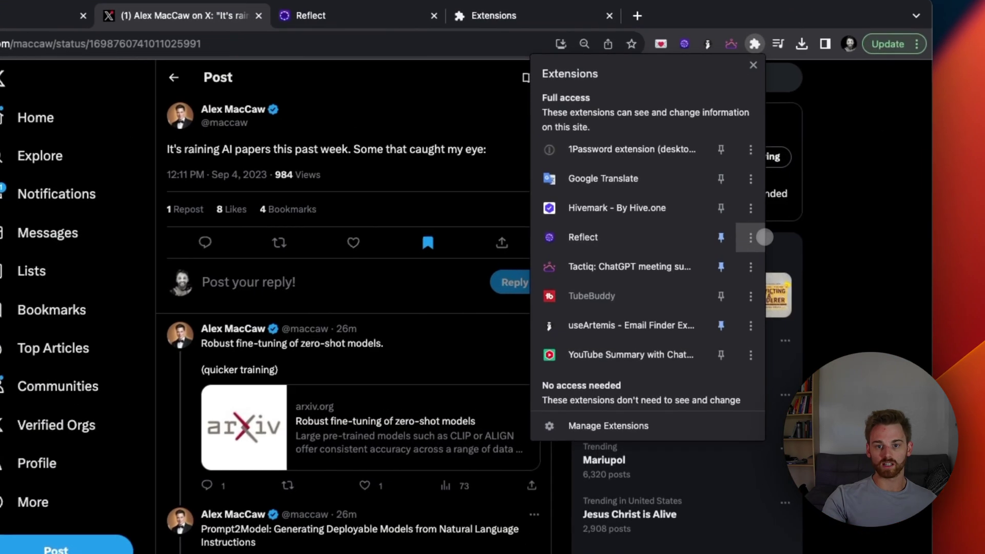
click(757, 239)
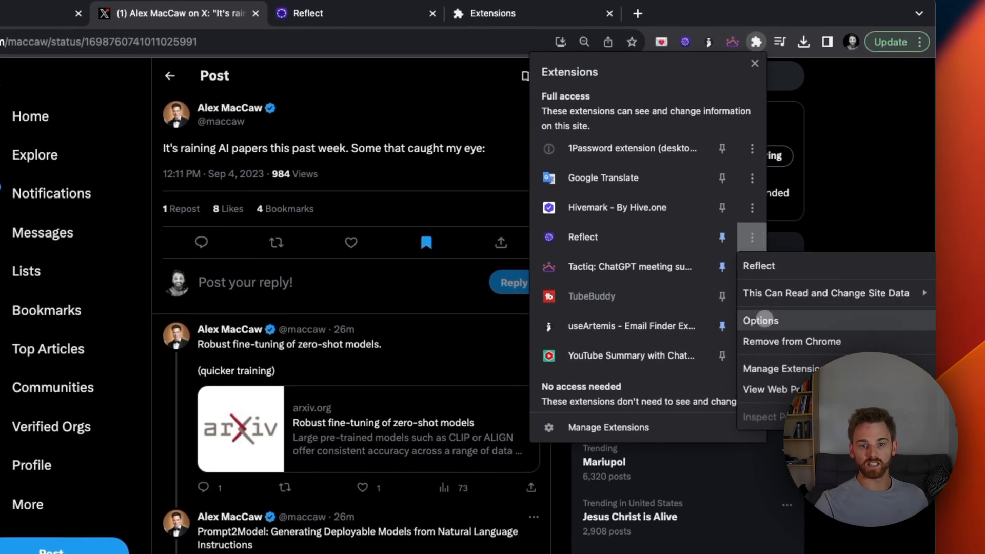
click(764, 319)
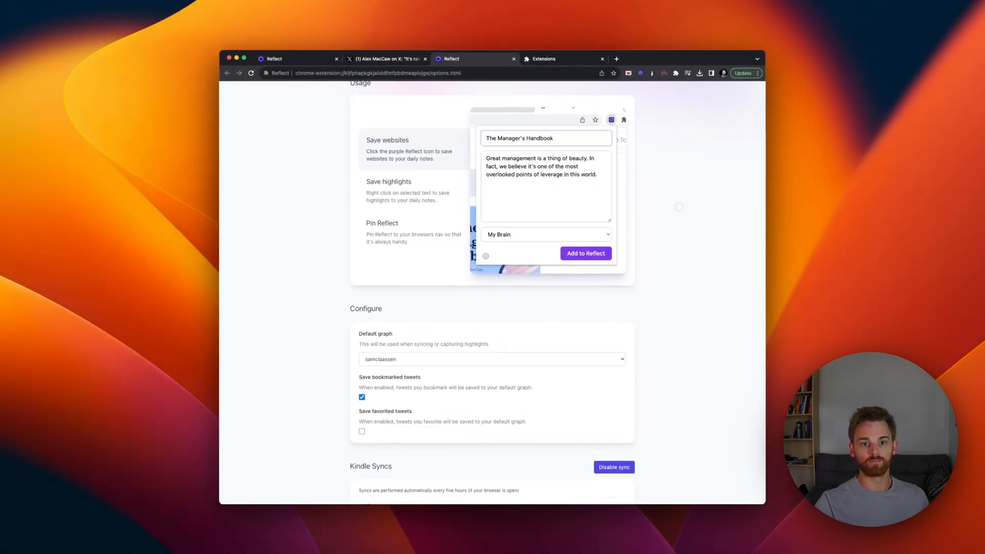
scroll(477, 242, up, 5)
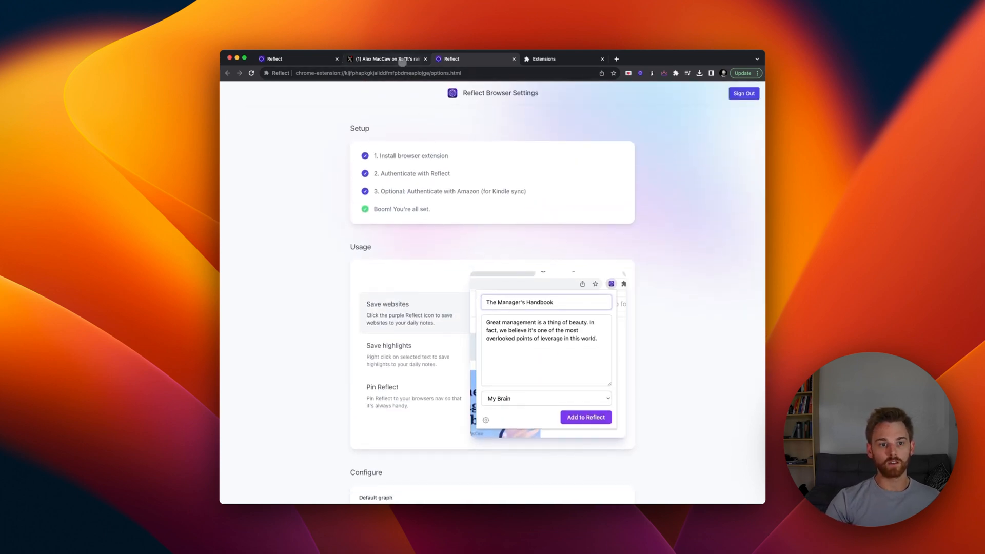
click(400, 61)
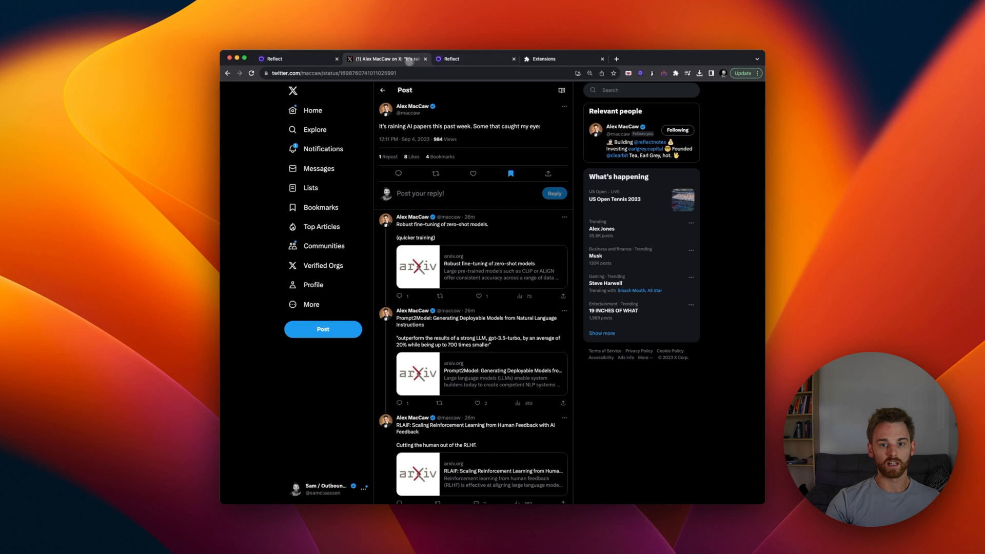
click(480, 58)
click(539, 60)
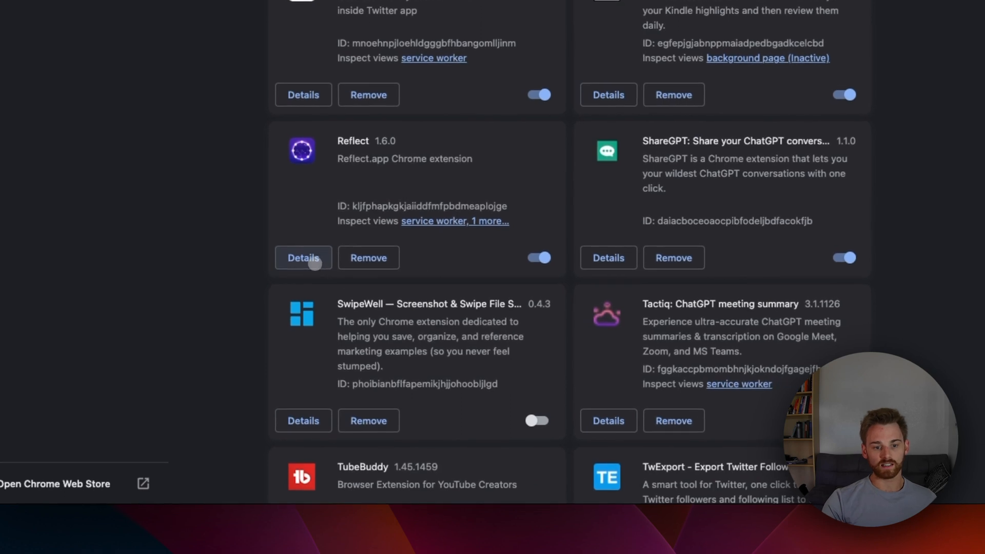
click(311, 259)
scroll(545, 328, down, 2)
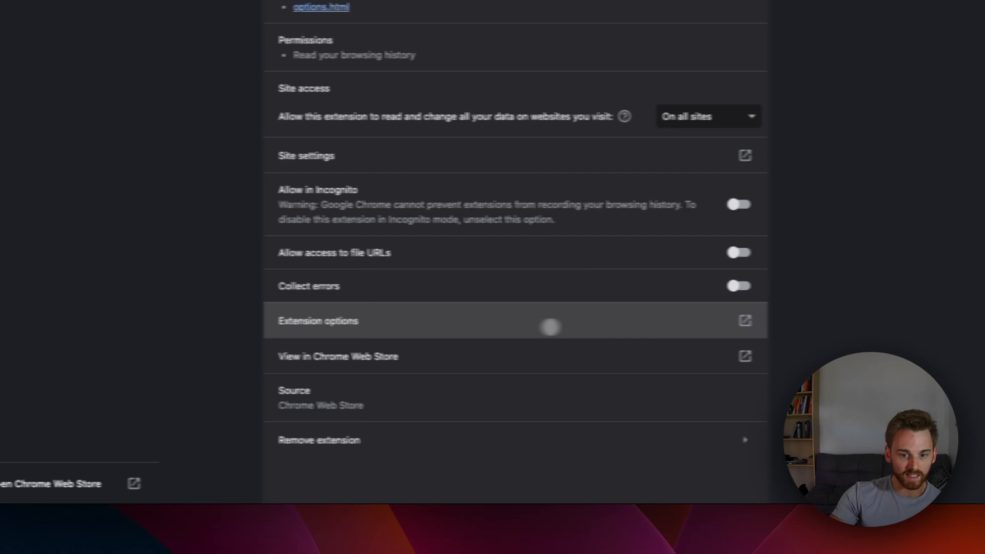
click(649, 321)
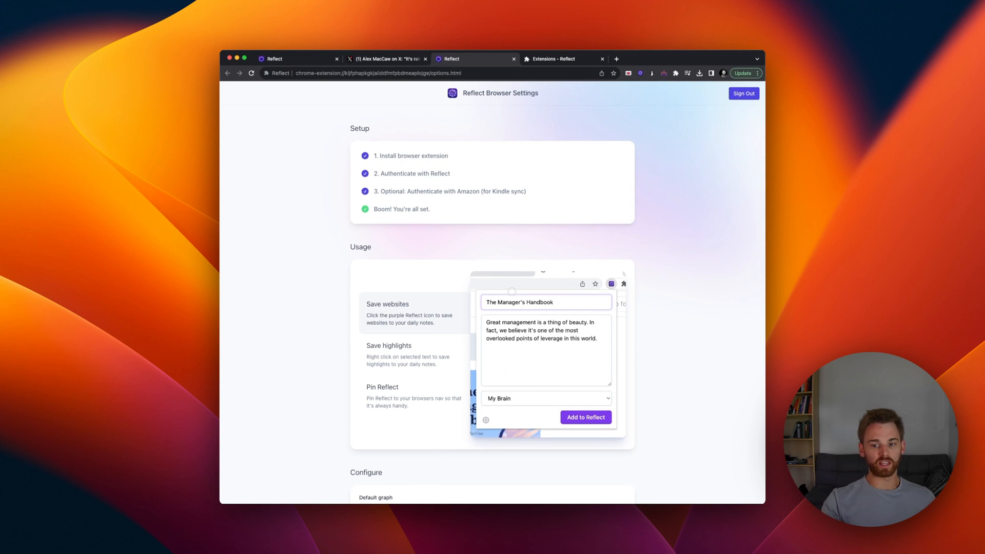
scroll(492, 309, down, 2)
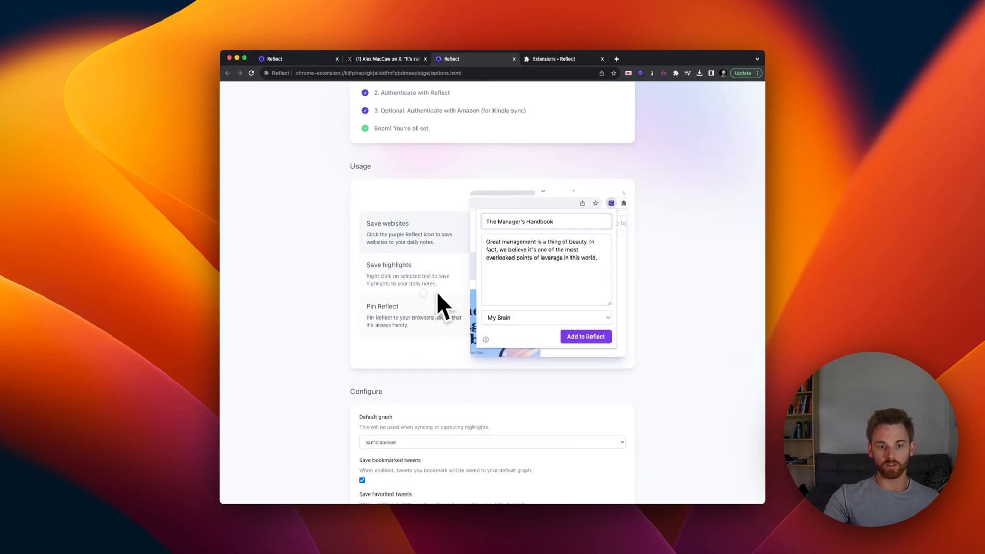
scroll(446, 318, down, 3)
scroll(444, 324, down, 2)
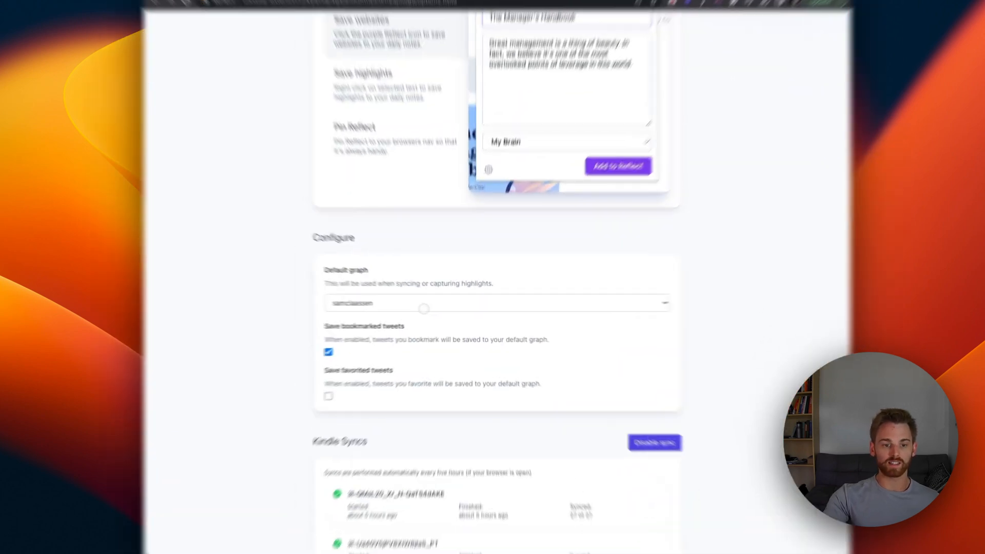
Step: Keep samclaassen as default graph, enable Save bookmarked tweets and leave Save favorited tweets off
click(435, 309)
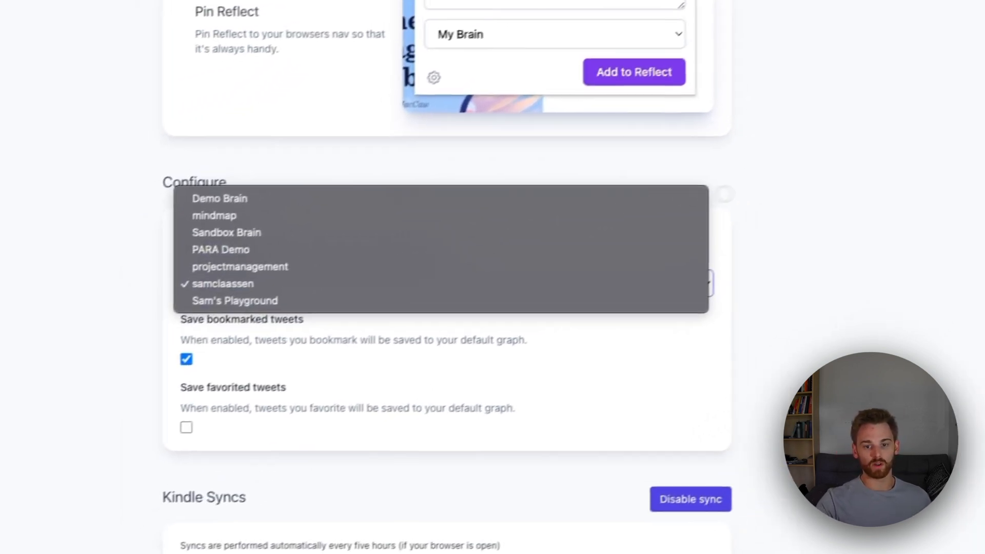
key(Escape)
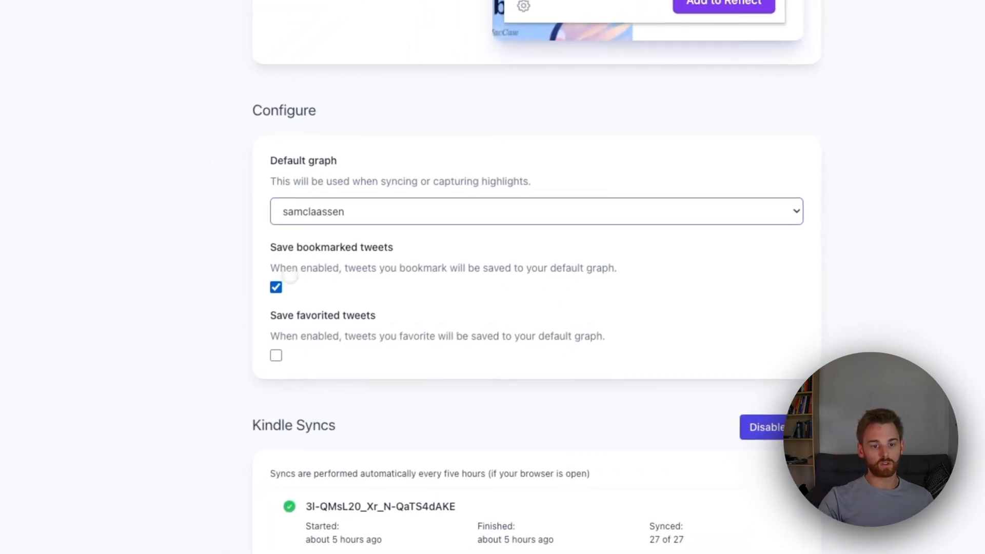
click(255, 287)
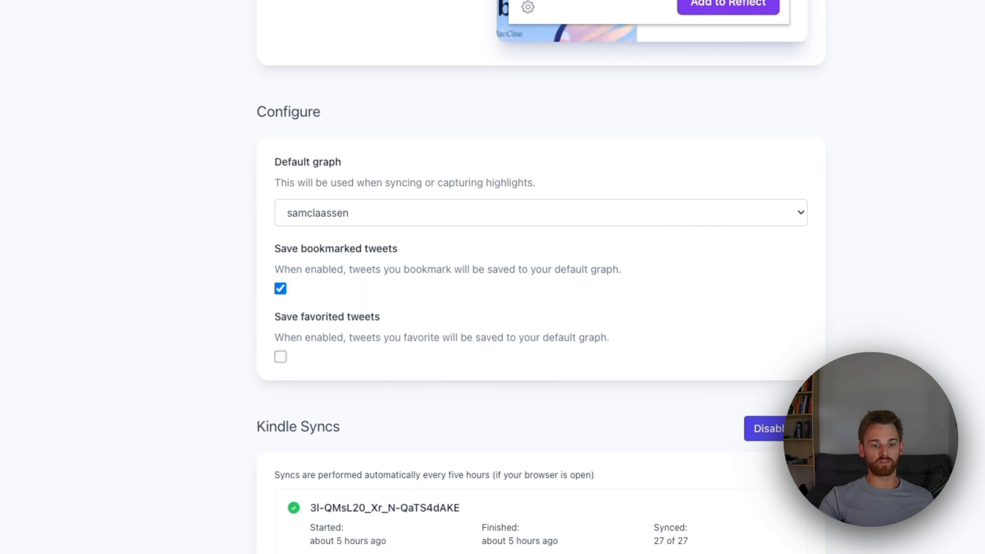
click(280, 356)
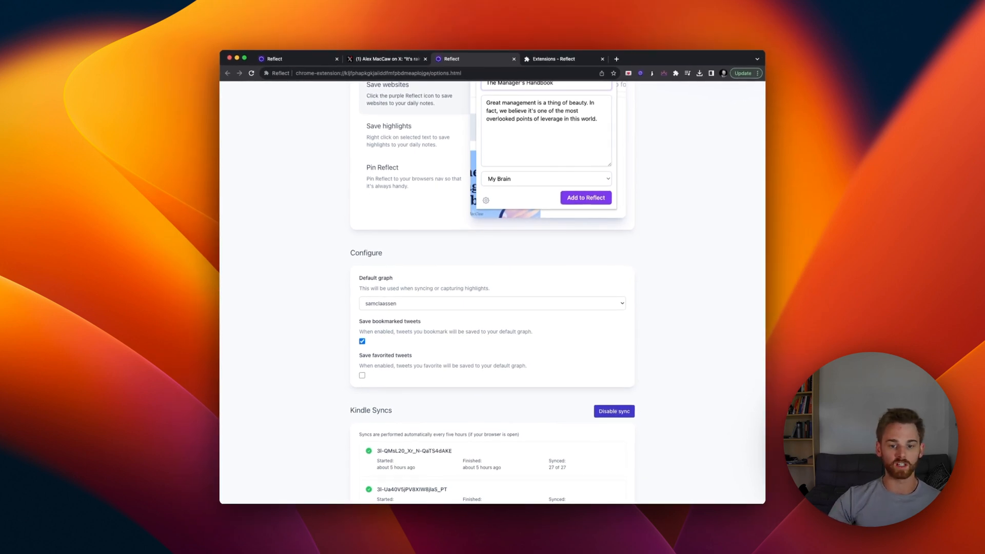
scroll(614, 413, down, 3)
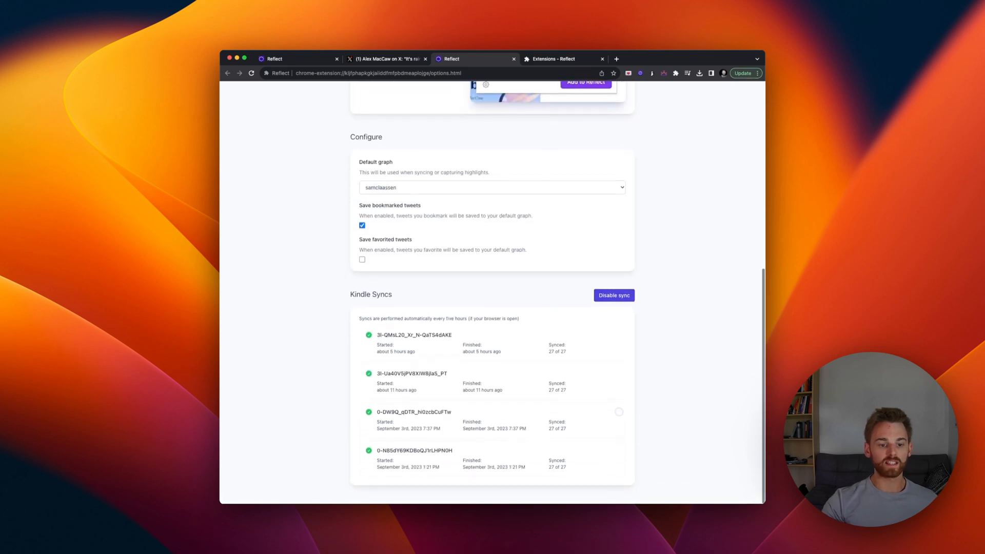
scroll(585, 384, up, 8)
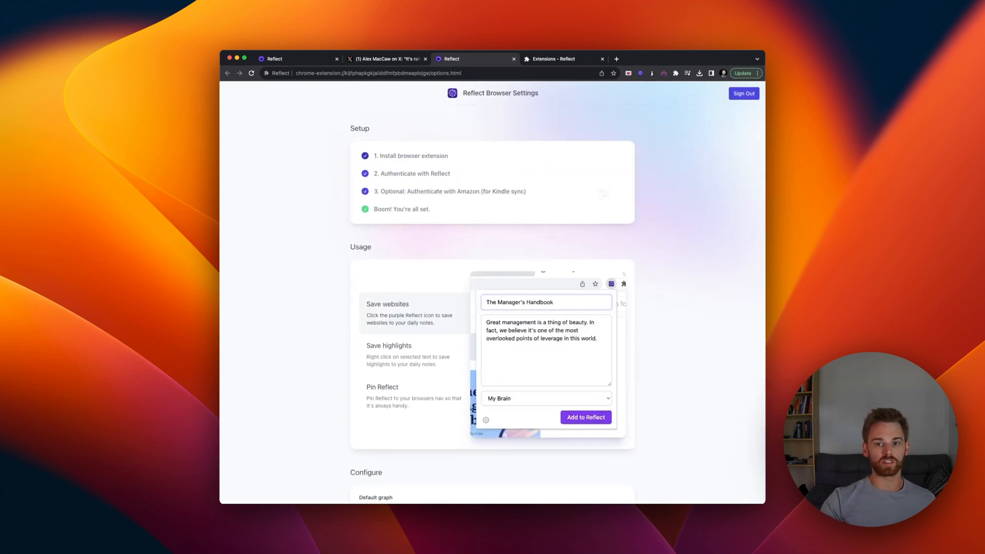